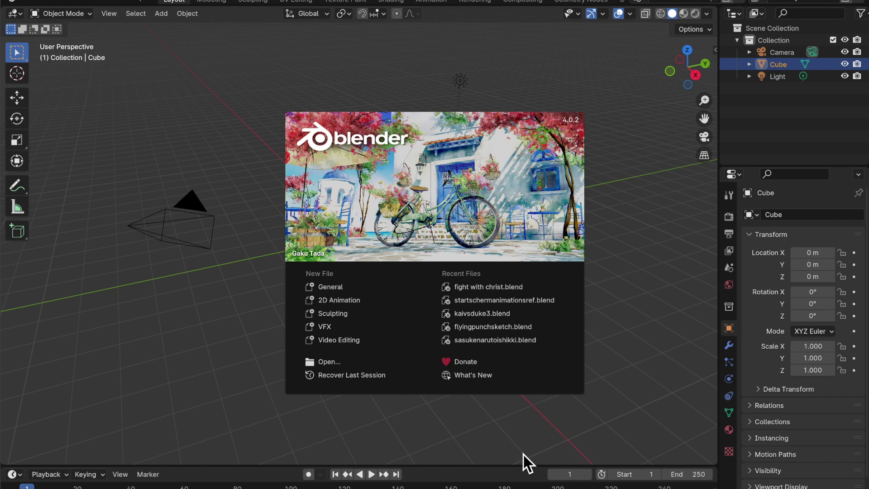
Step: Create a new 2D Animation file from the splash screen's New File list
left_click(345, 301)
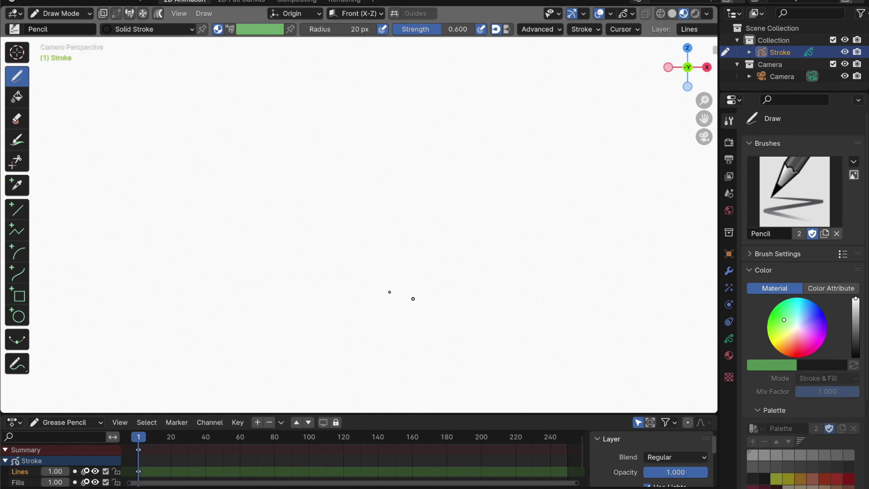
Step: Leave camera view, orbit and zoom out to see the floor grid and camera, then return
left_click(710, 143)
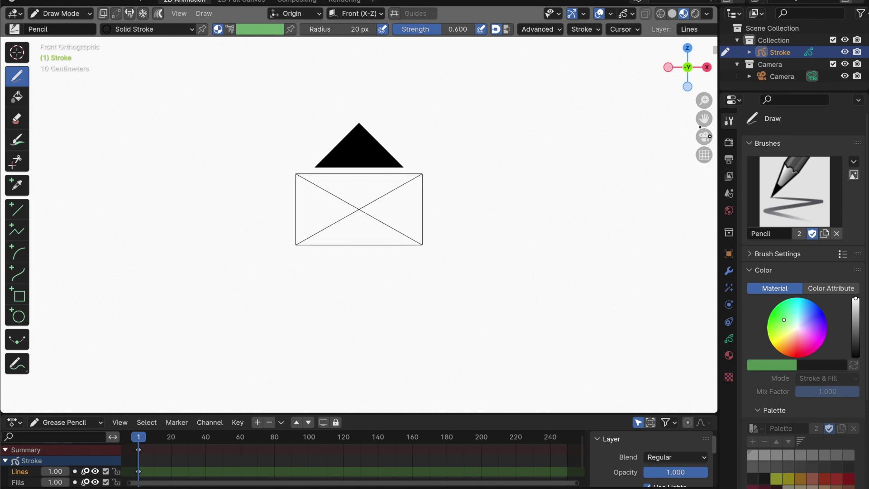
mouse_move(539, 221)
middle_mouse_down()
mouse_move(579, 231)
mouse_move(486, 236)
middle_mouse_up()
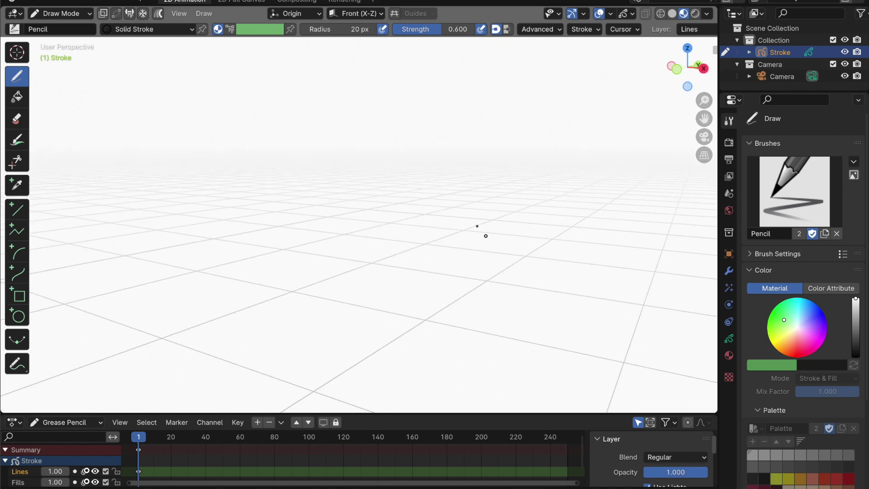
scroll(485, 235, "down", 6)
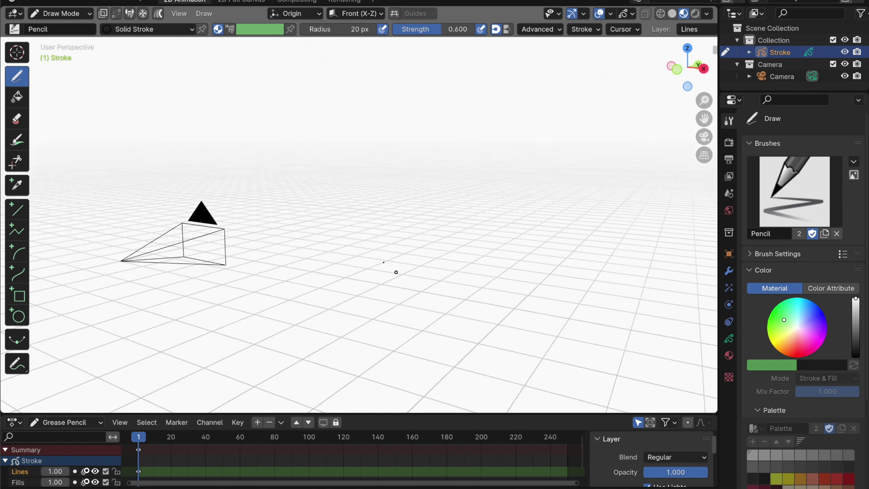
middle_click_drag(396, 272, 714, 186)
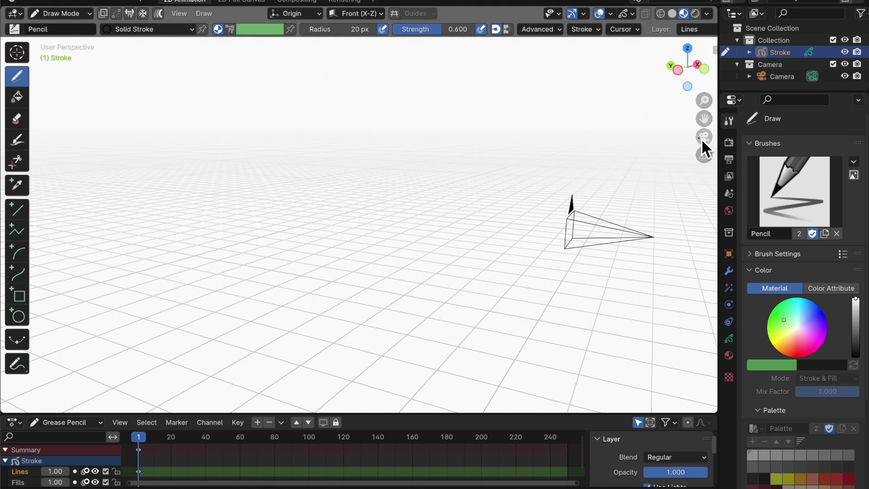
left_click(702, 138)
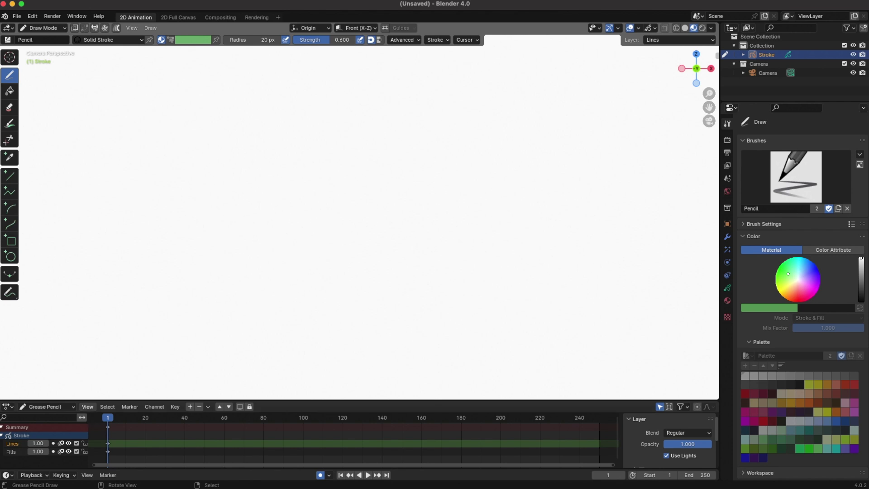
Step: Confirm Draw Mode in the mode list and sketch a light grey Pencil zigzag on the canvas
left_click(54, 31)
left_click(67, 32)
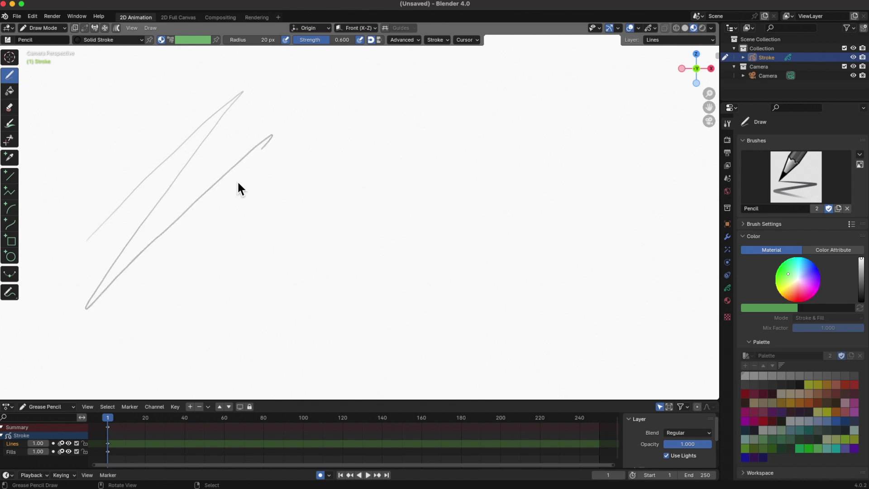
left_click_drag(239, 183, 309, 177)
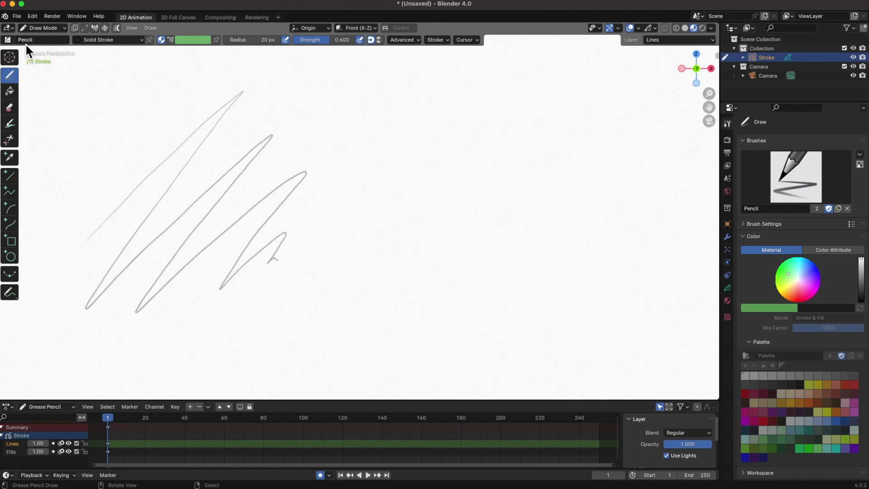
Step: Draw a bold black zigzag over the sketch with the F Ink Pen brush
left_click(8, 40)
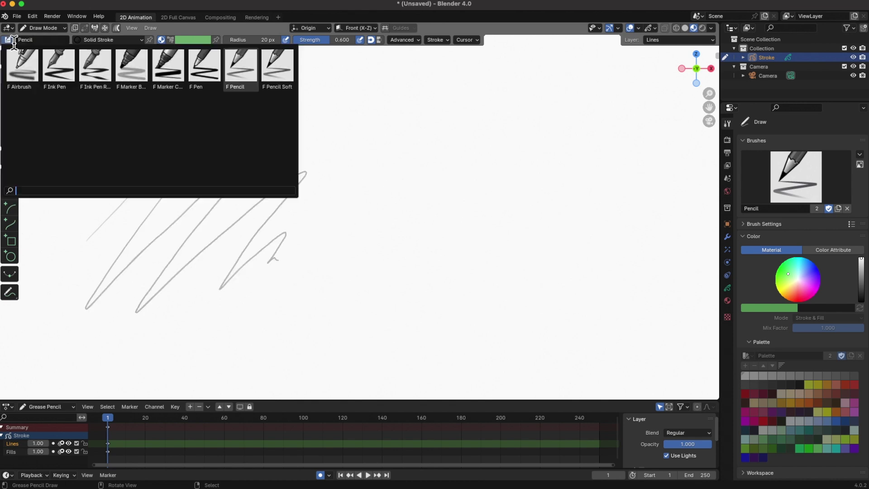
left_click(59, 72)
mouse_move(176, 308)
left_mouse_down()
mouse_move(336, 140)
mouse_move(356, 211)
left_mouse_up()
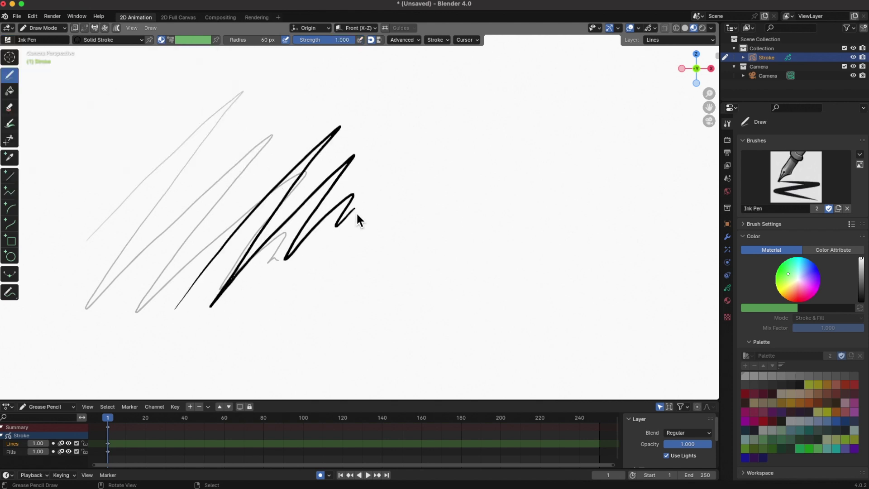
Step: Draw a second black zigzag with the F Pen brush and enlarge the timeline
left_click(7, 41)
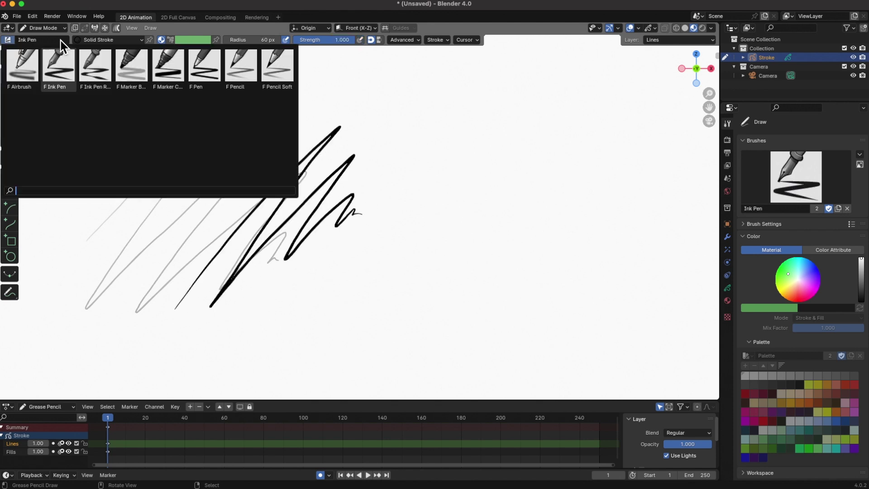
left_click(211, 63)
mouse_move(230, 350)
left_mouse_down()
mouse_move(353, 203)
mouse_move(281, 327)
mouse_move(372, 247)
left_mouse_up()
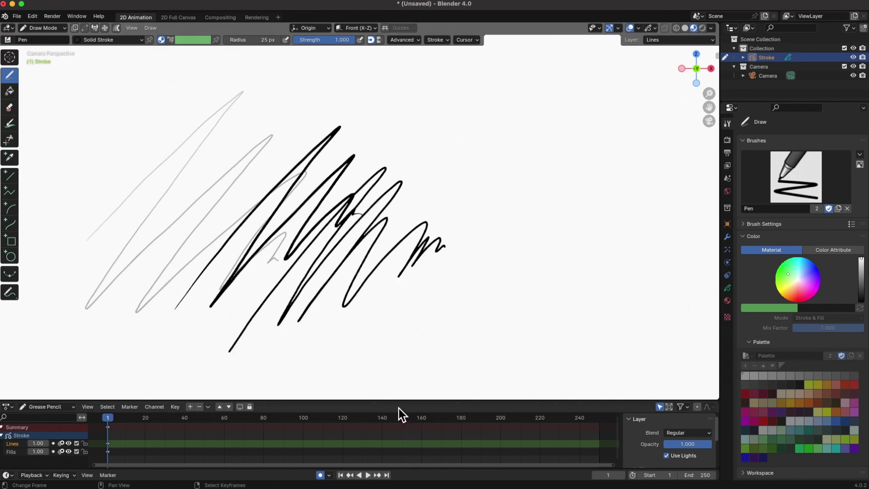
left_click_drag(400, 402, 231, 193)
left_click(175, 200)
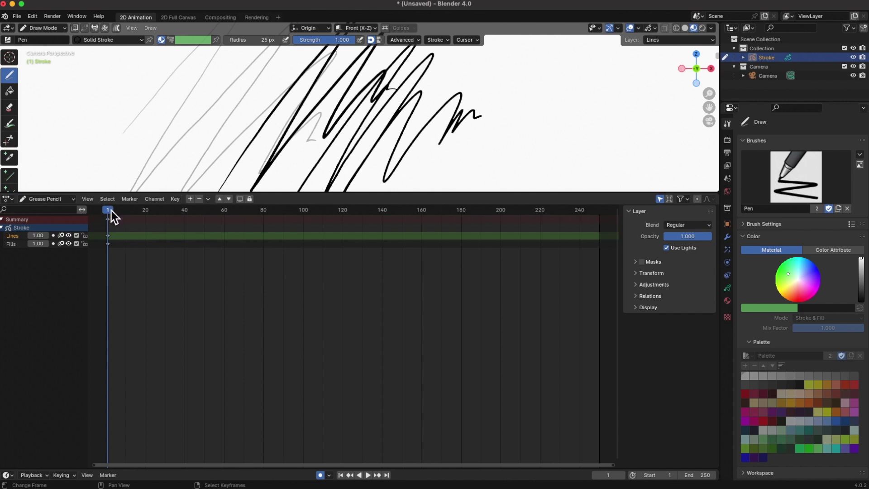
Step: Draw a hook curve at frame 24 and a circle at frame 37 as new keyframes
left_click_drag(111, 210, 157, 213)
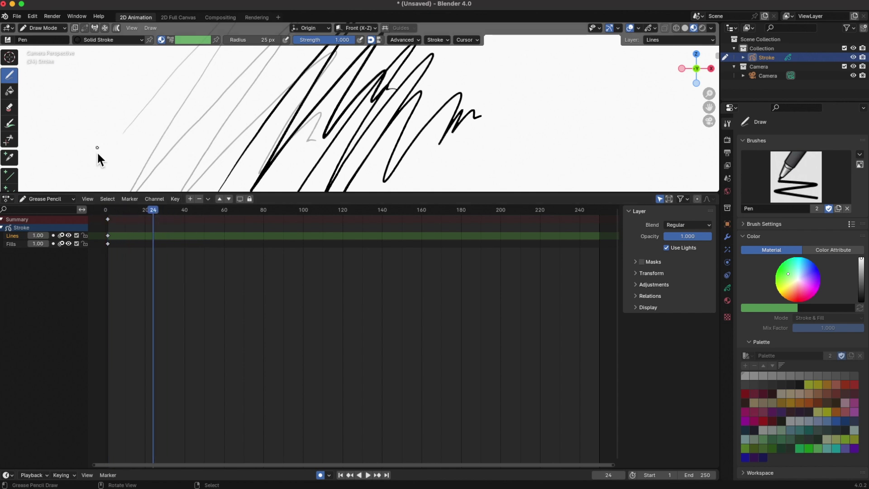
left_click_drag(94, 152, 115, 121)
left_click_drag(154, 213, 179, 211)
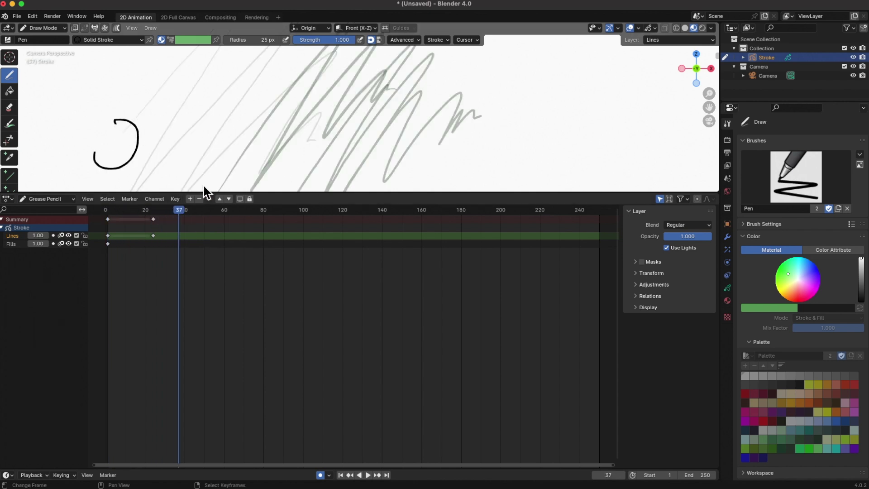
left_click_drag(210, 180, 212, 124)
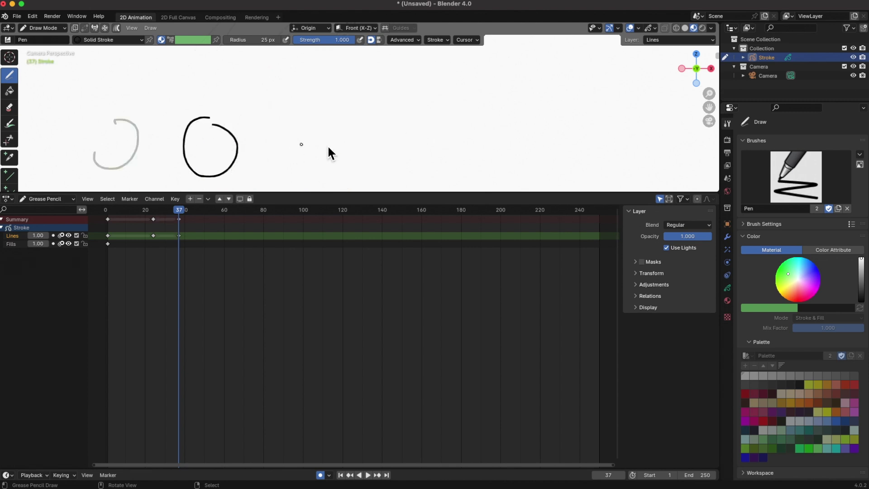
Step: Draw circles at frames 39 and 41, then add black strokes beside the onion-skinned figure
left_click(182, 210)
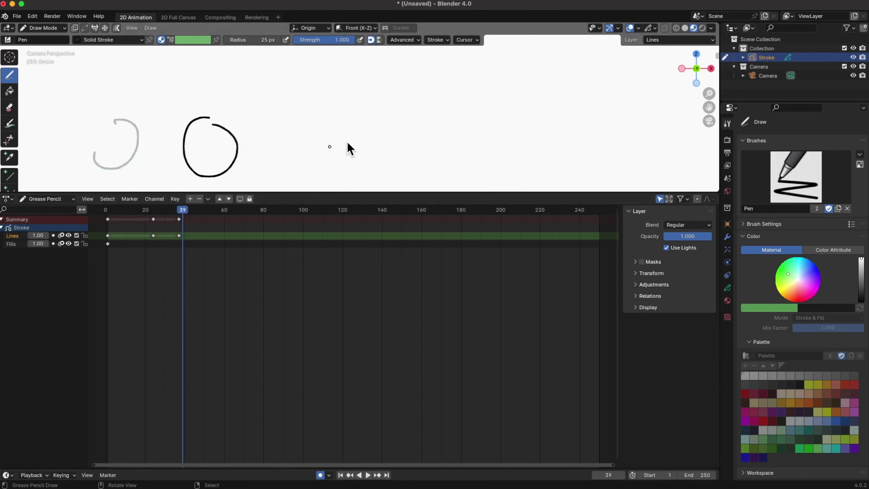
left_click_drag(276, 175, 250, 138)
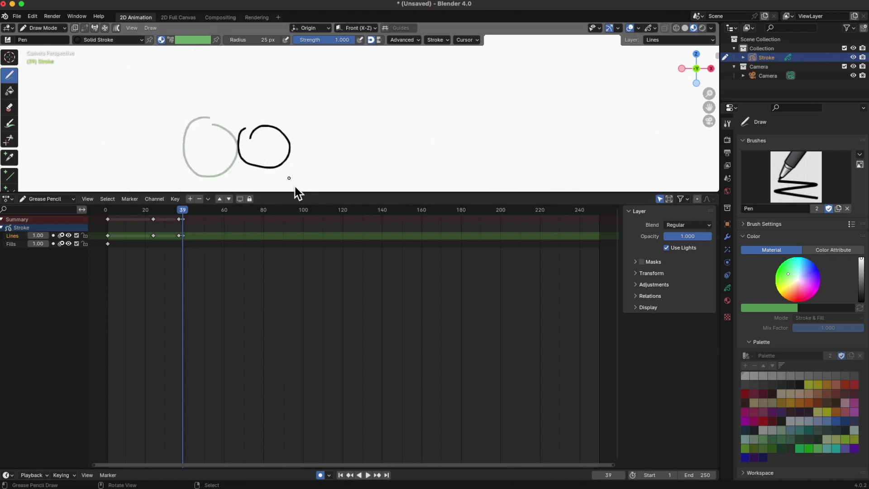
left_click(191, 210)
left_click(187, 211)
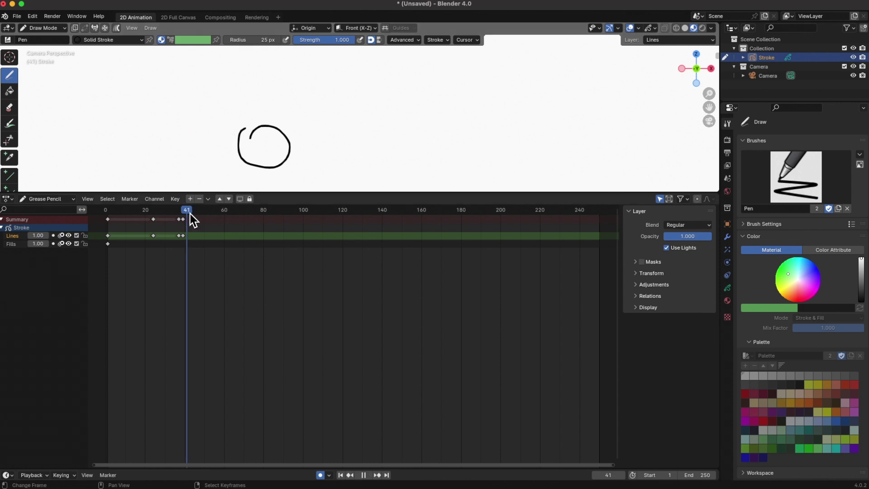
left_click_drag(320, 162, 280, 136)
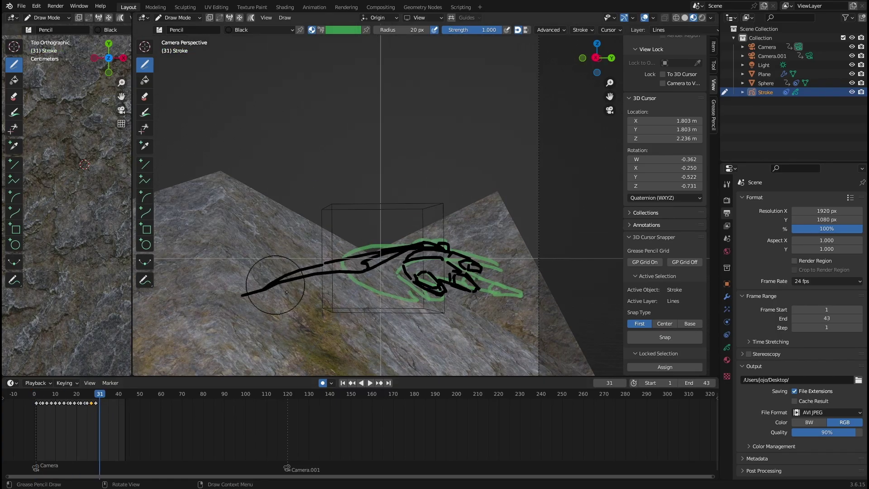
mouse_move(400, 256)
left_mouse_down()
mouse_move(448, 259)
mouse_move(463, 268)
mouse_move(465, 291)
mouse_move(460, 271)
mouse_move(456, 282)
left_mouse_up()
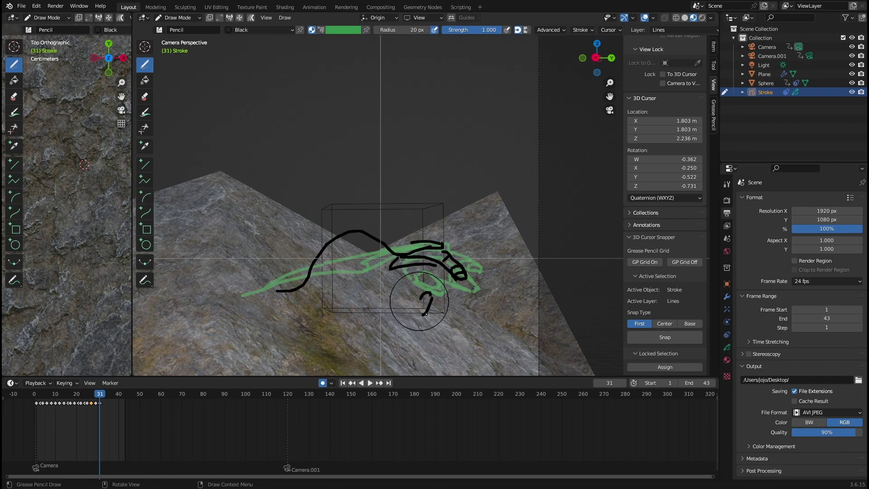
Step: Draw small finger loops on the figure, undoing a first attempt
mouse_move(421, 292)
left_mouse_down()
mouse_move(410, 280)
mouse_move(401, 317)
mouse_move(421, 299)
left_mouse_up()
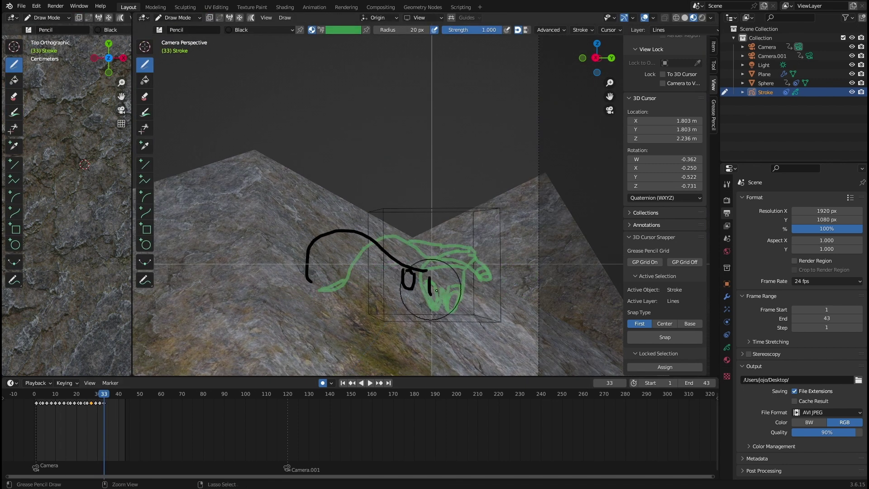
key("ctrl+z")
left_click_drag(421, 271, 471, 278)
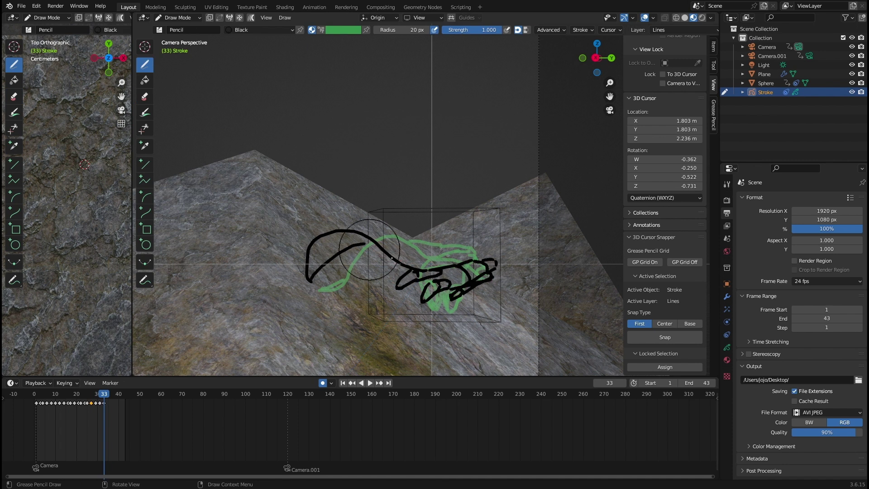
Step: Step one frame forward, toggle eraser and draw tools, and briefly play the animation
key("Right")
scroll(399, 313, "up", 4)
key("e")
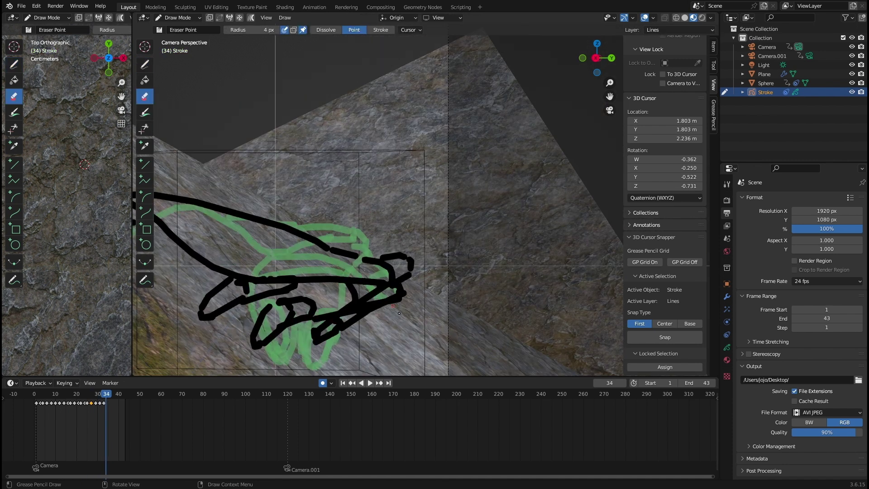
key("d")
left_click(370, 382)
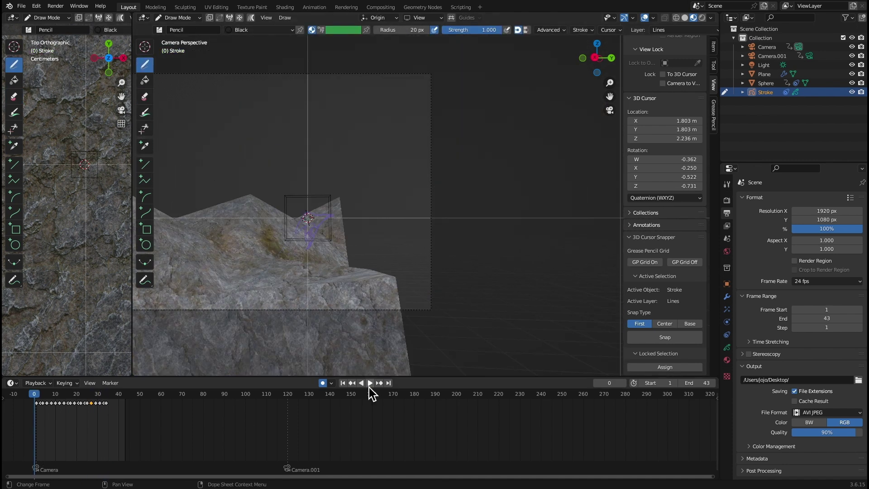
key("Escape")
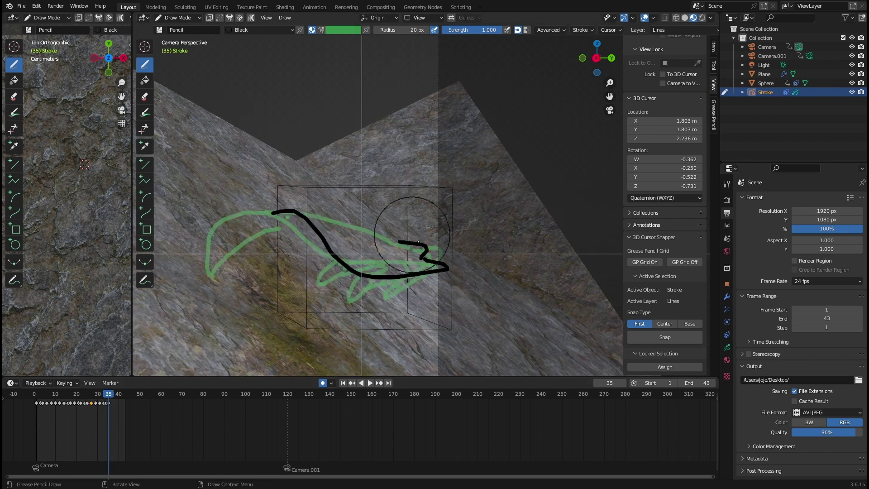
Step: Step ahead to frame 40 and draw the next pose over the green onion skin
key("Right")
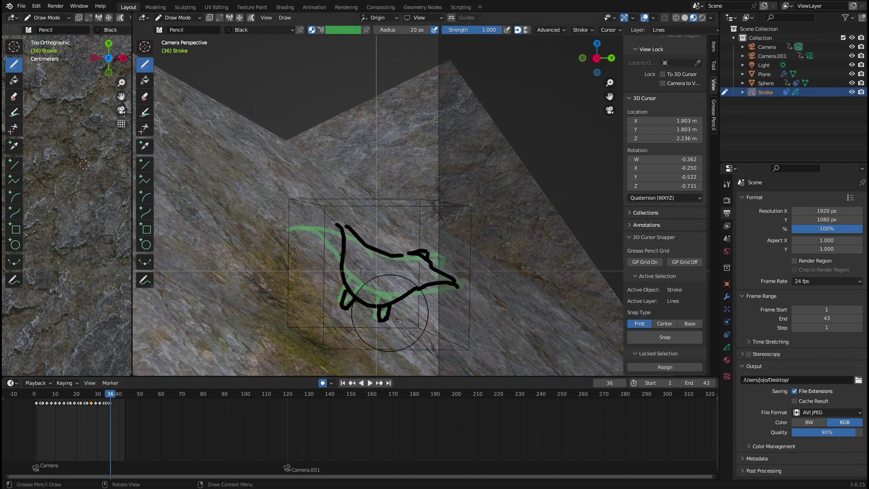
key("Right")
key("Right")
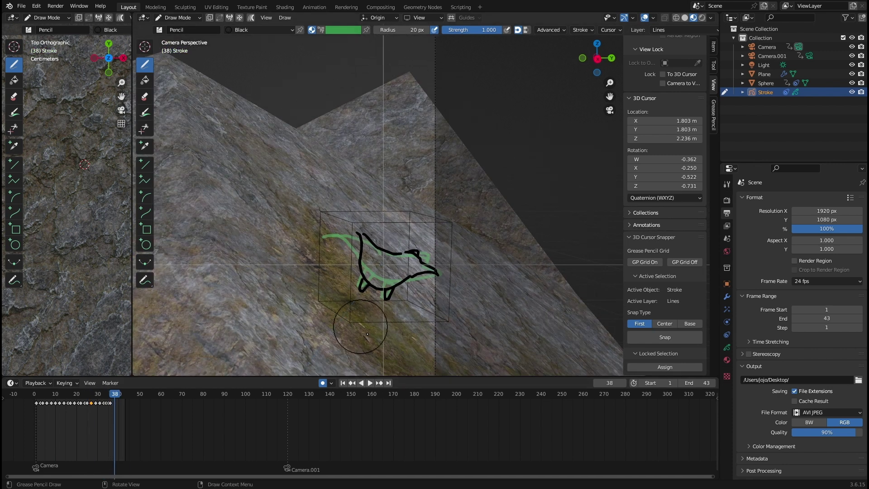
scroll(344, 280, "up", 2)
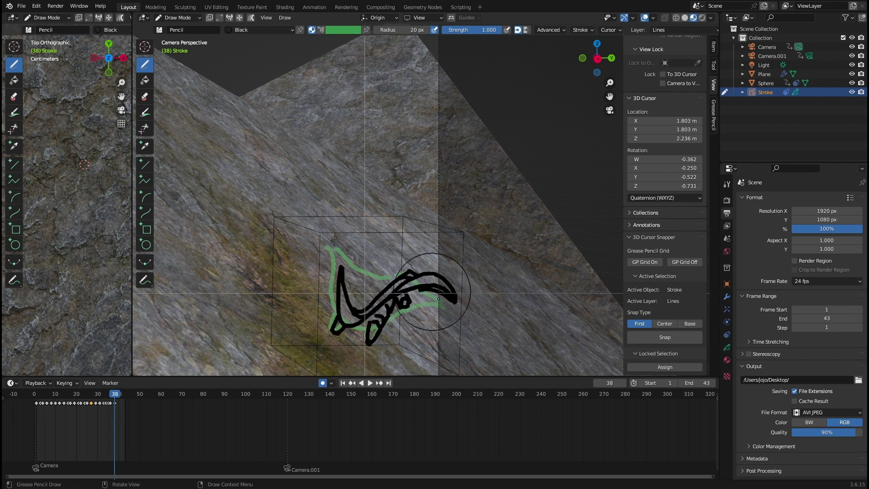
key("Right")
key("Right")
mouse_move(272, 319)
left_mouse_down()
mouse_move(379, 243)
mouse_move(398, 257)
mouse_move(307, 301)
left_mouse_up()
left_click(178, 17)
left_click(179, 27)
key("ctrl+z")
key("space")
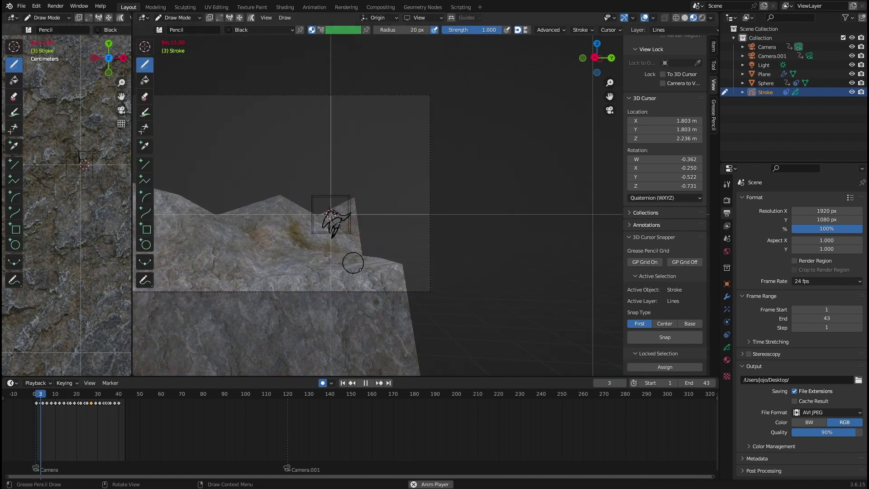
key("space")
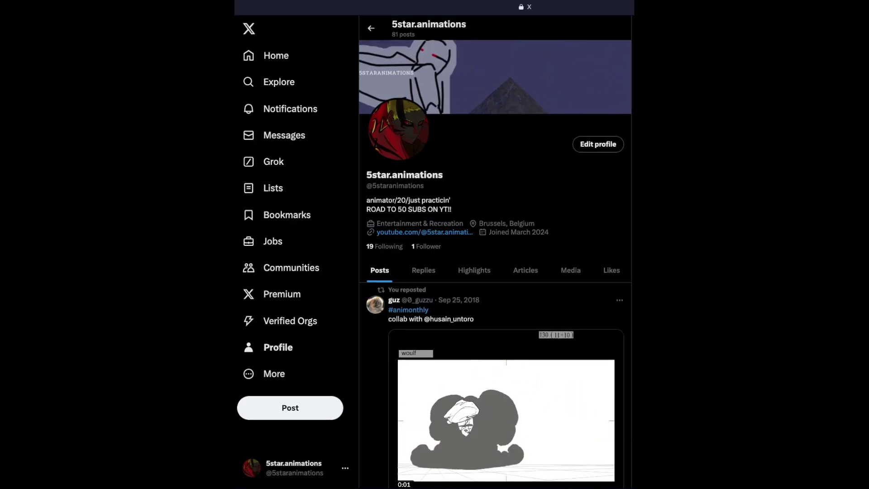
Step: Scroll the X profile's Posts past the reposted rough animation clips to July 2019
scroll(495, 271, "down", 3)
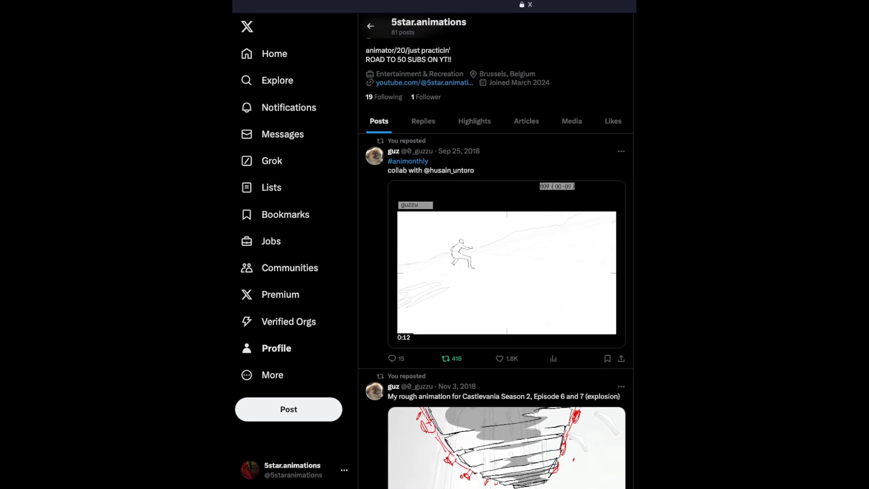
scroll(496, 272, "down", 4)
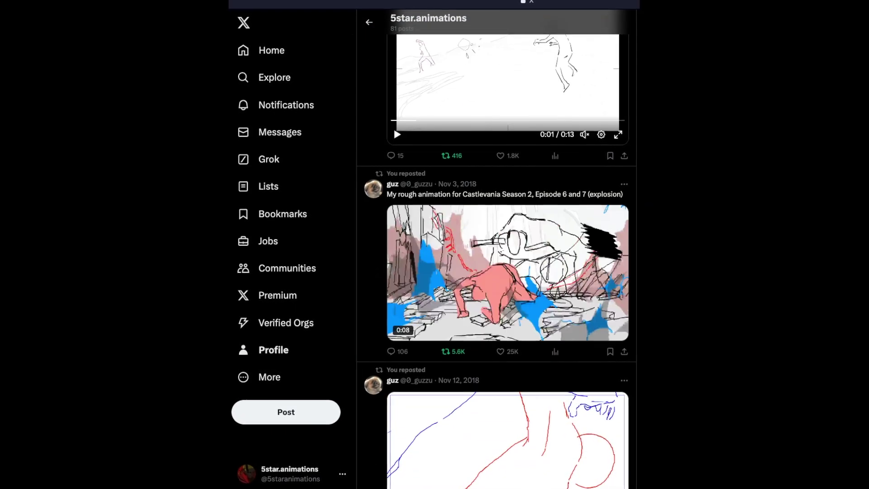
scroll(509, 237, "down", 5)
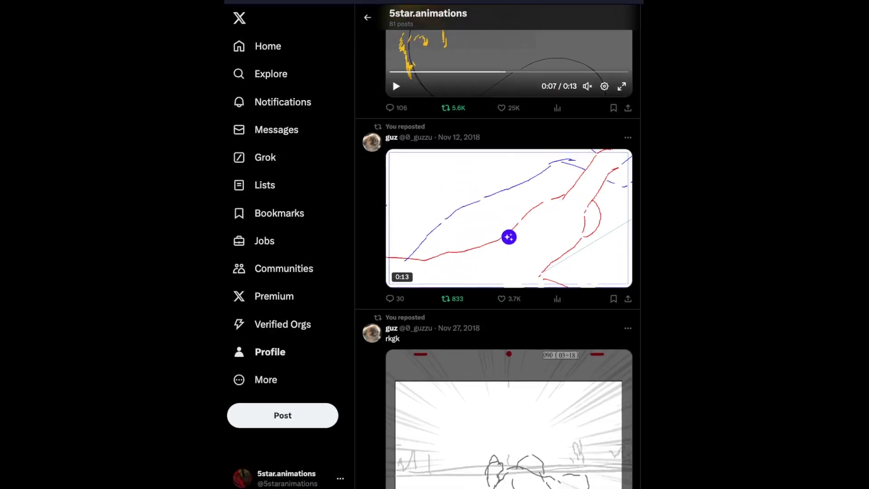
scroll(498, 244, "down", 3)
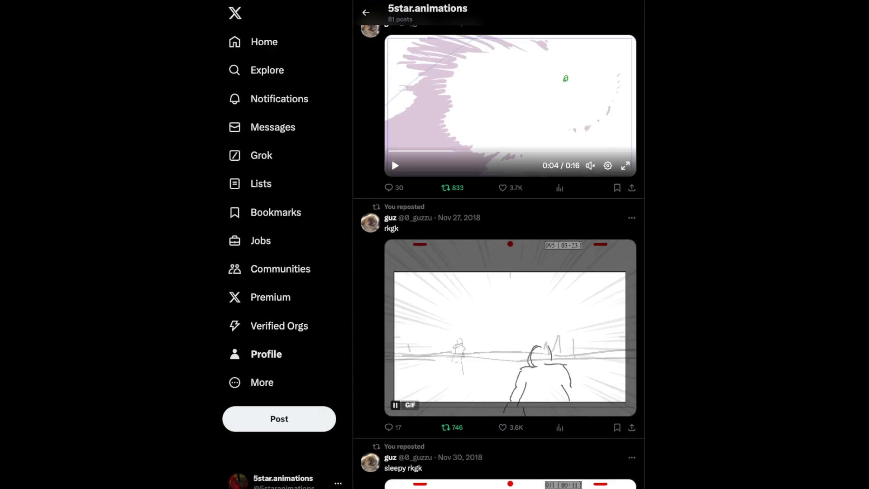
scroll(498, 244, "down", 2)
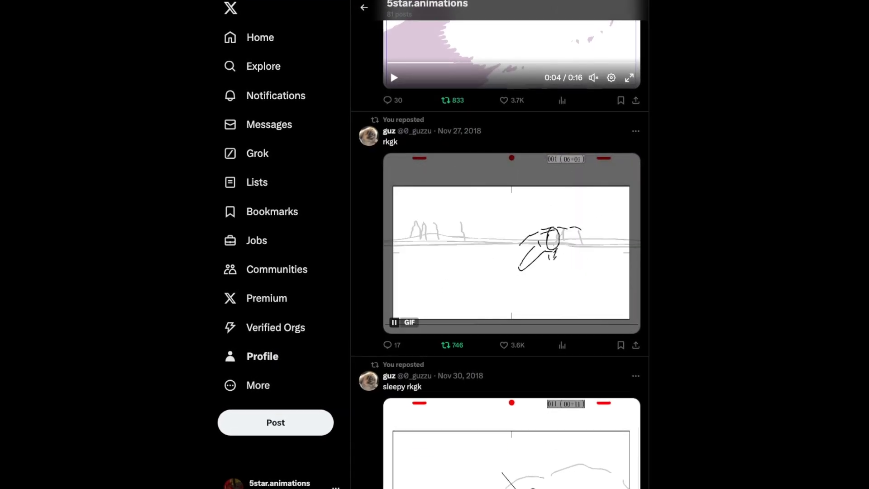
scroll(498, 245, "down", 2)
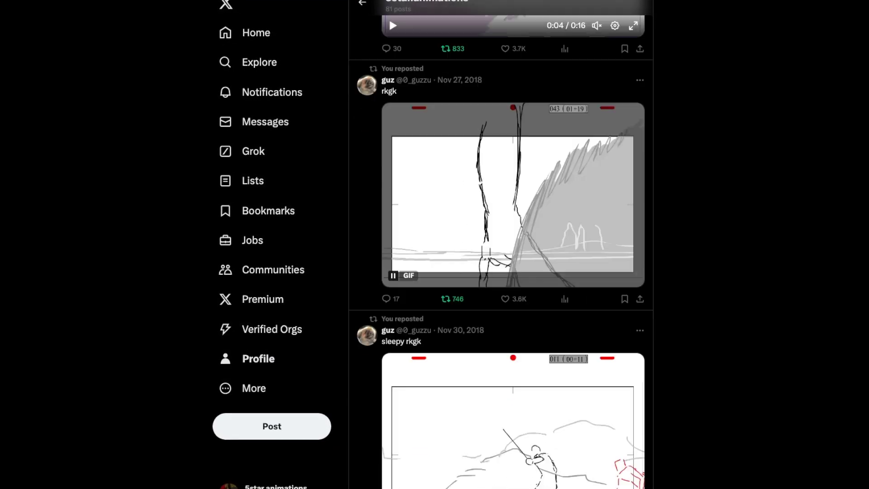
scroll(498, 245, "down", 4)
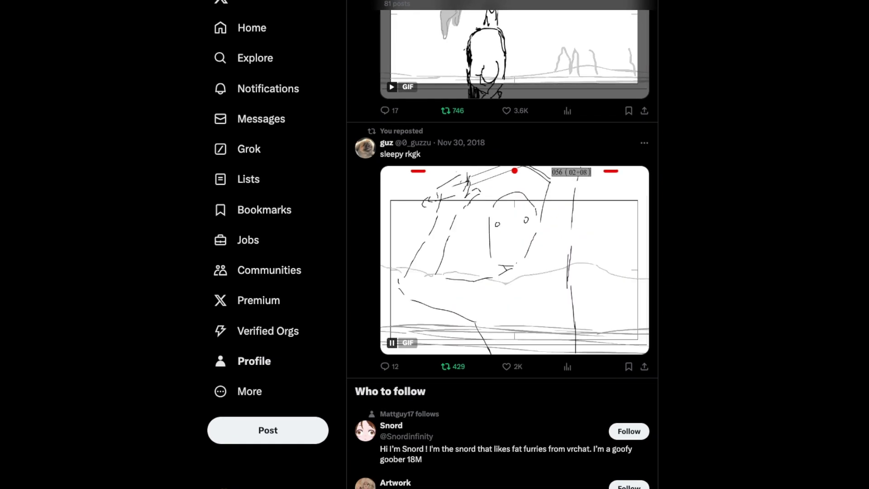
scroll(498, 244, "down", 1)
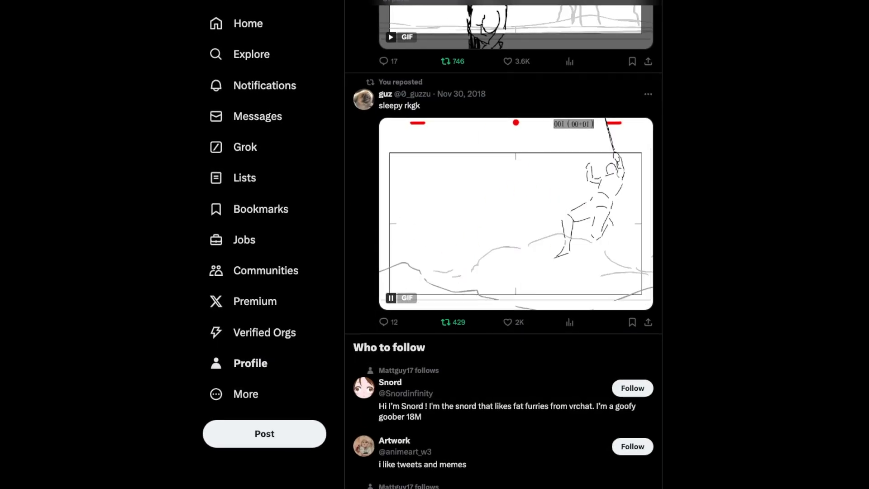
scroll(504, 244, "down", 10)
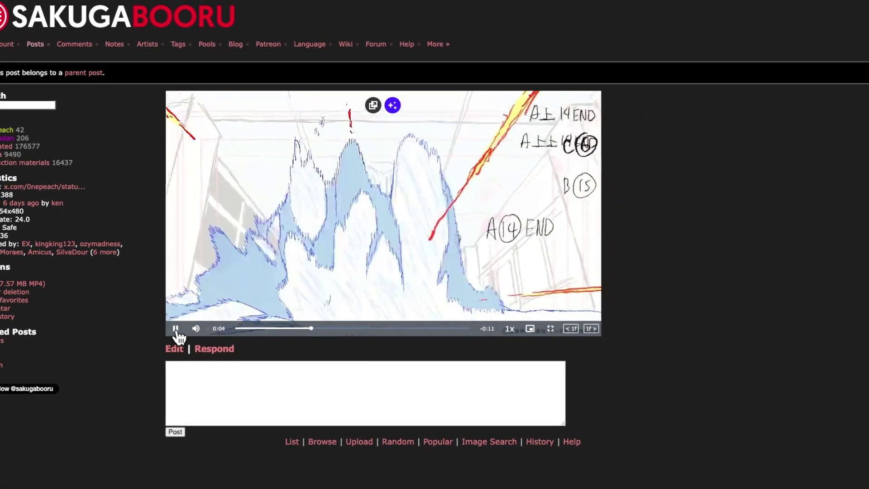
Step: Pause the fire-effect clip and advance it five frames with the '1f >' button
left_click(178, 327)
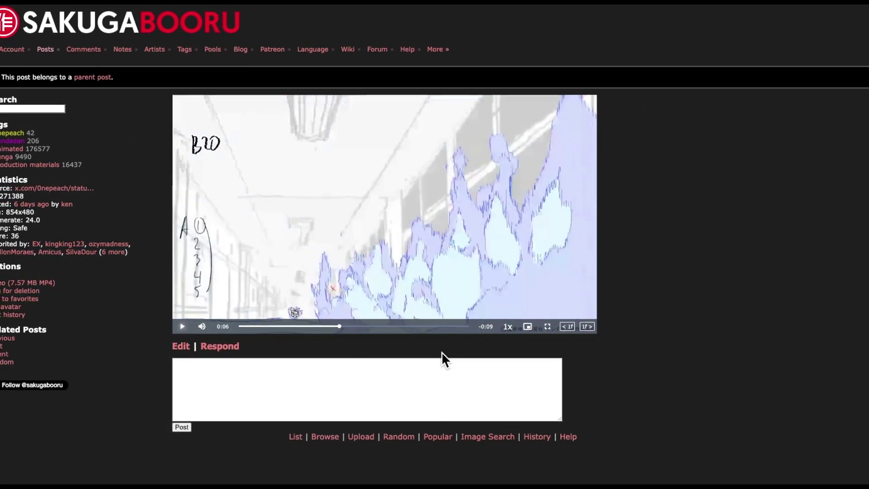
left_click(584, 326)
left_click(584, 326)
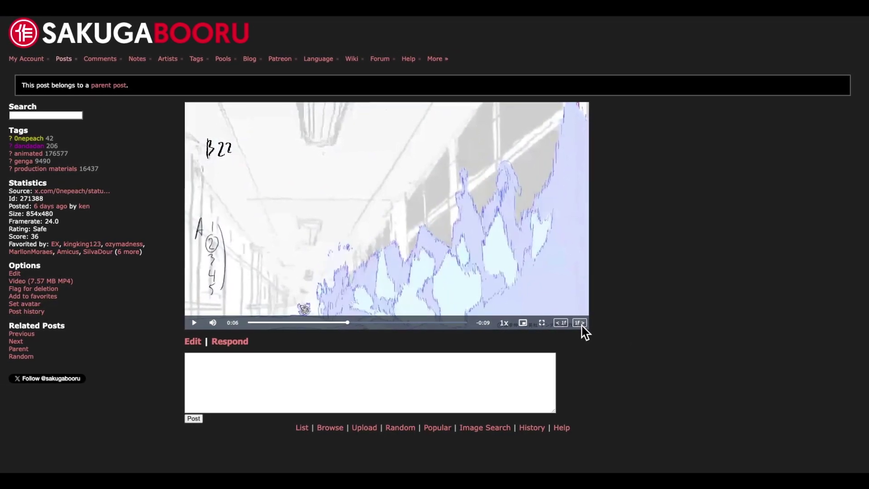
left_click(584, 327)
left_click(581, 325)
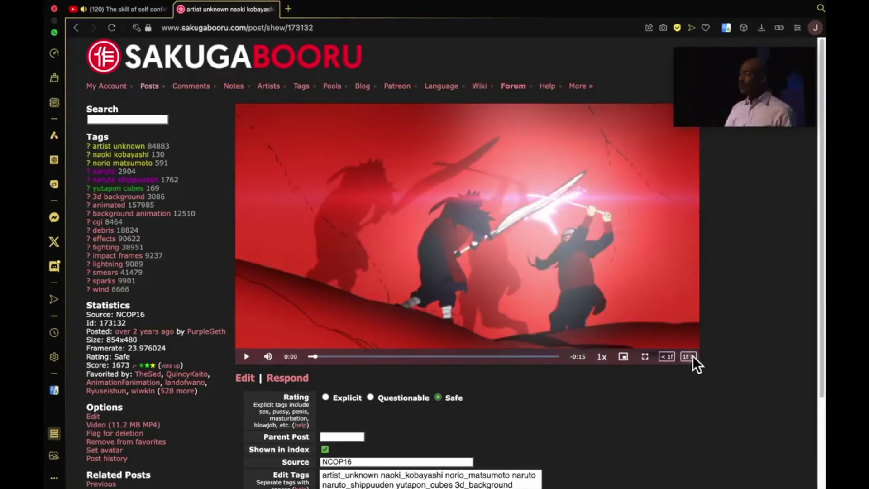
left_click(691, 357)
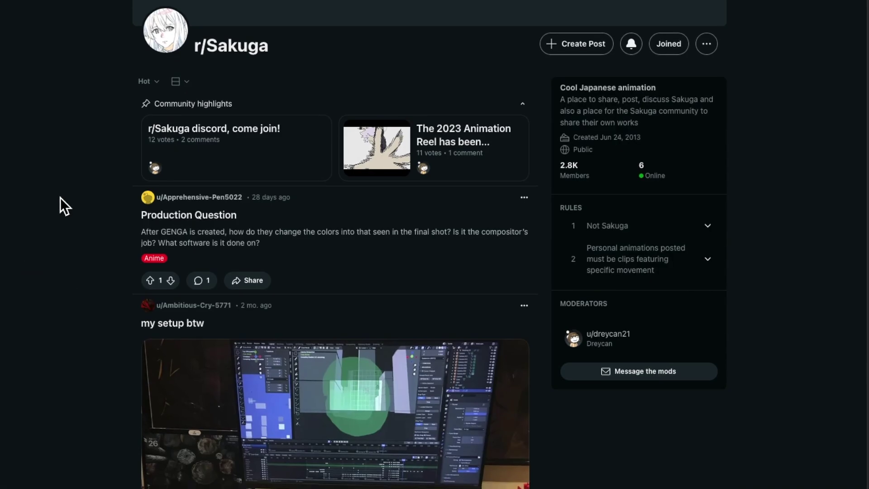
Step: Scroll the r/Sakuga feed down to the 'Why it looks better without colors' post
scroll(57, 198, "down", 10)
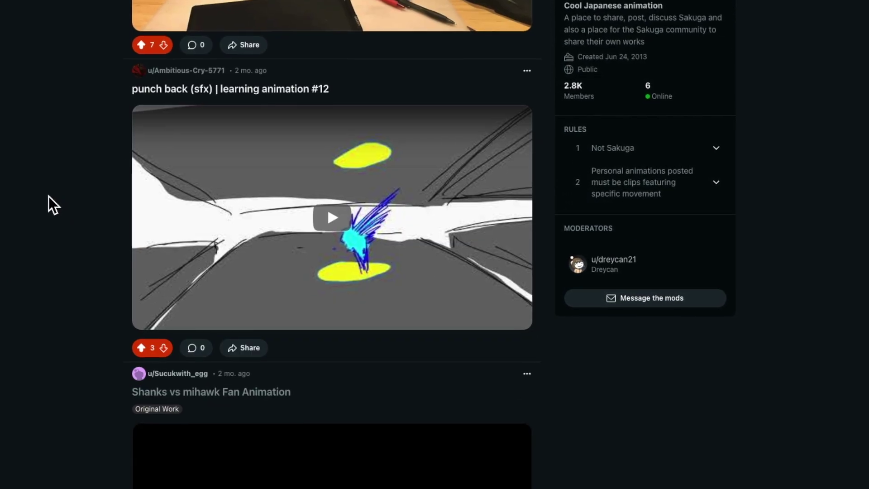
scroll(48, 196, "down", 13)
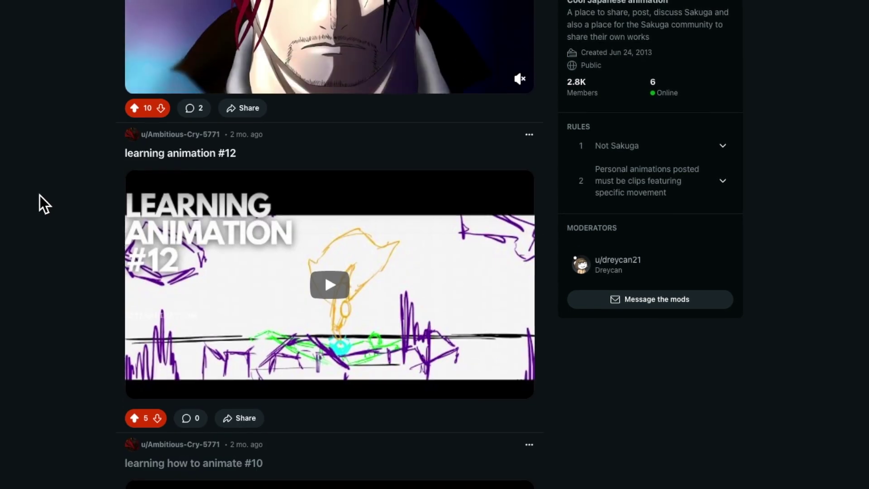
scroll(37, 194, "down", 13)
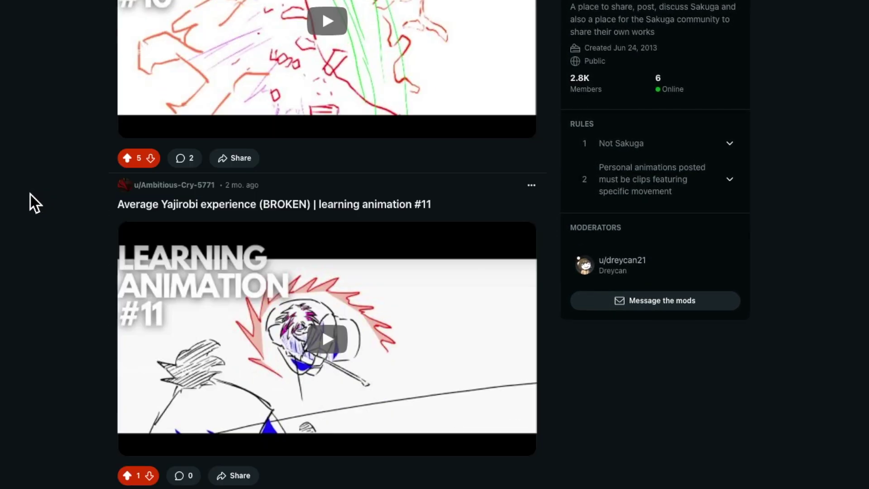
scroll(30, 194, "down", 14)
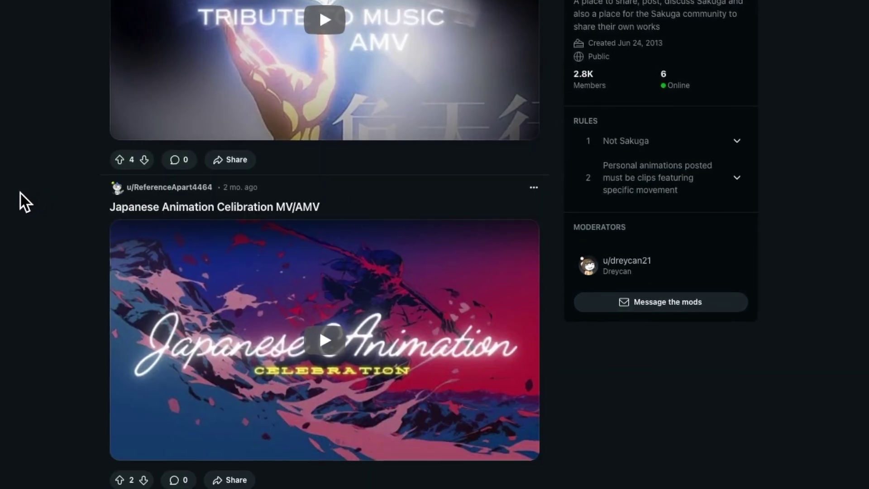
scroll(20, 192, "down", 18)
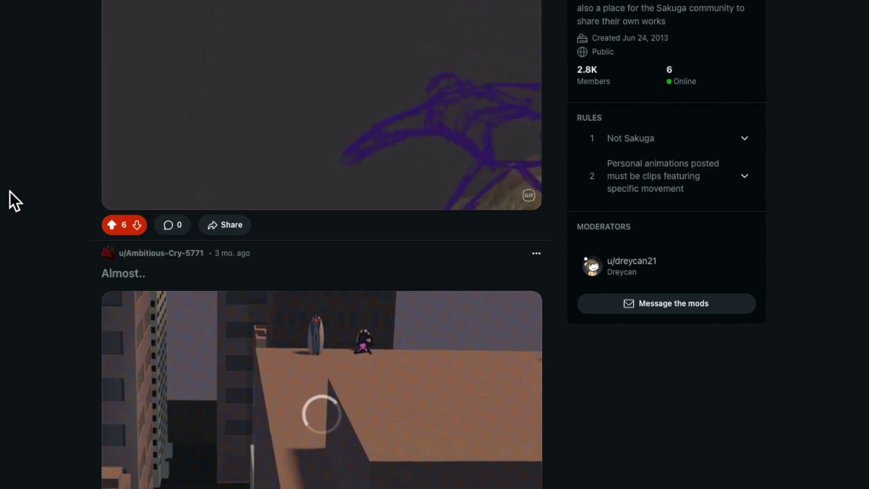
scroll(7, 191, "down", 6)
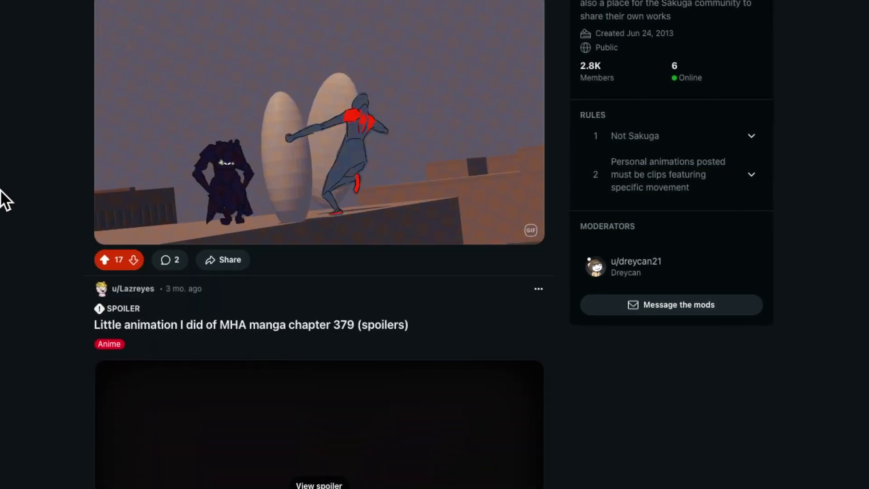
scroll(1, 189, "down", 8)
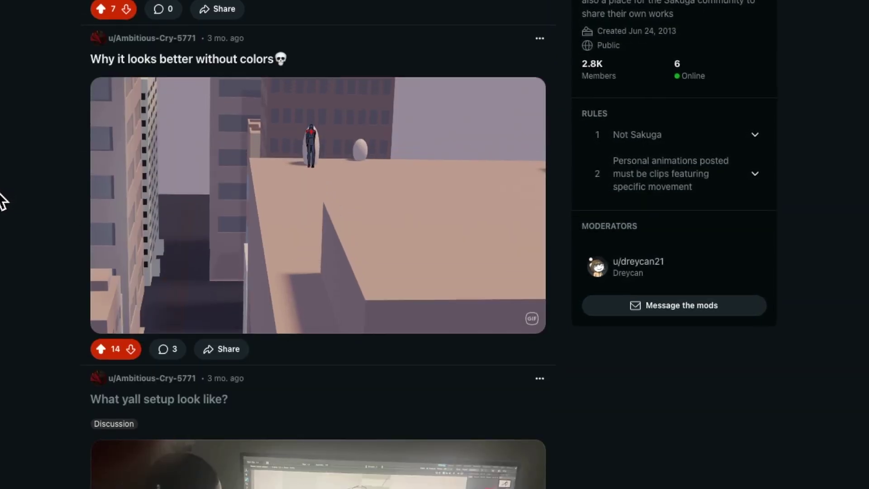